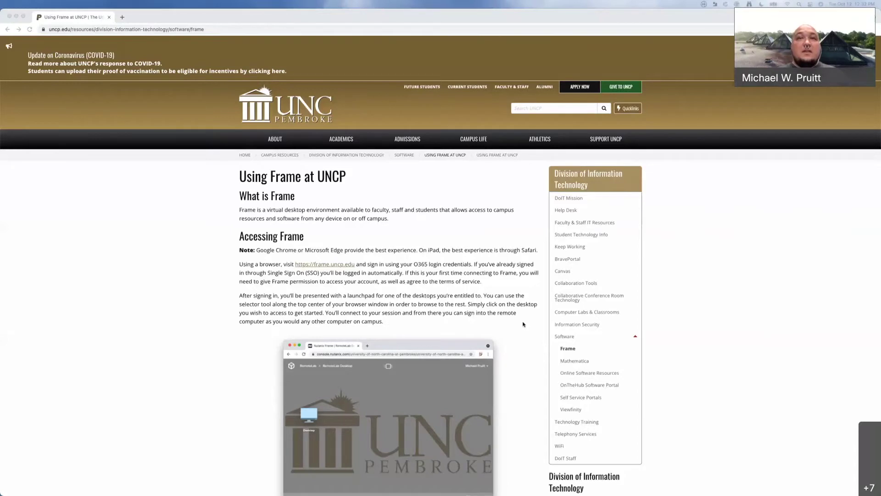
{"action": "scroll", "coordinate": [439, 278], "scroll_direction": "down", "scroll_amount": 1}
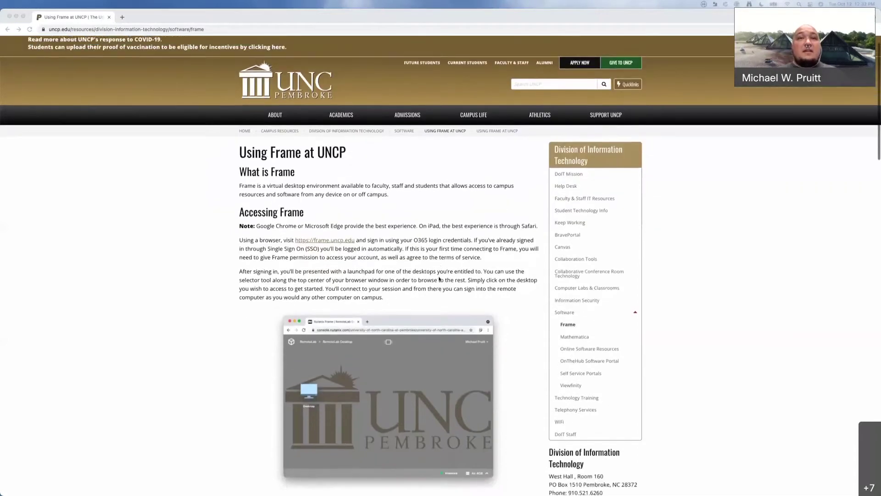
{"action": "scroll", "coordinate": [439, 279], "scroll_direction": "up", "scroll_amount": 1}
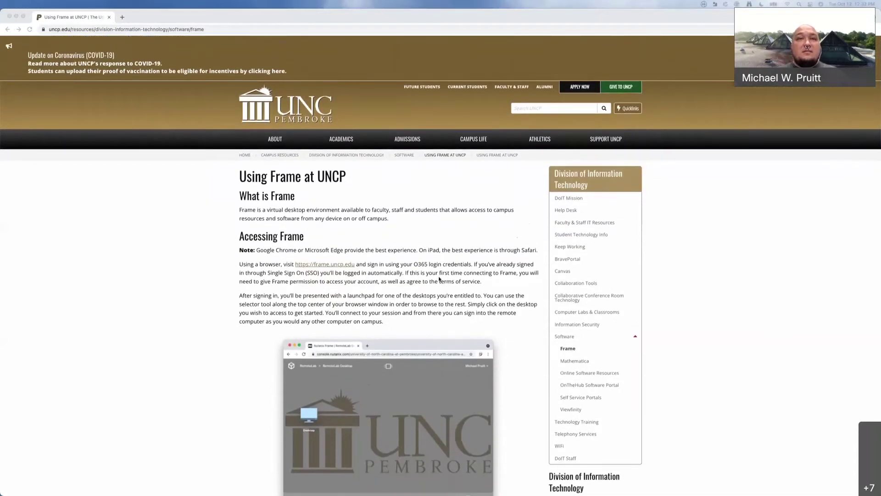
{"action": "scroll", "coordinate": [439, 278], "scroll_direction": "down", "scroll_amount": 10}
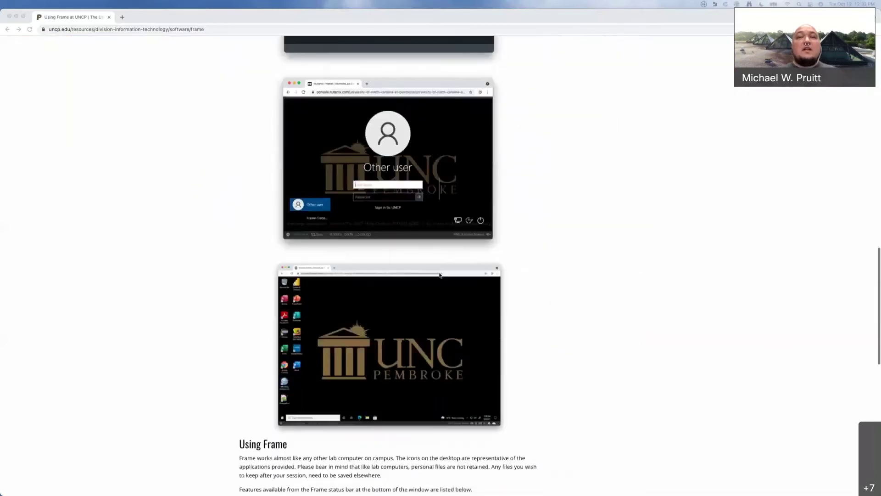
{"action": "scroll", "coordinate": [439, 274], "scroll_direction": "down", "scroll_amount": 10}
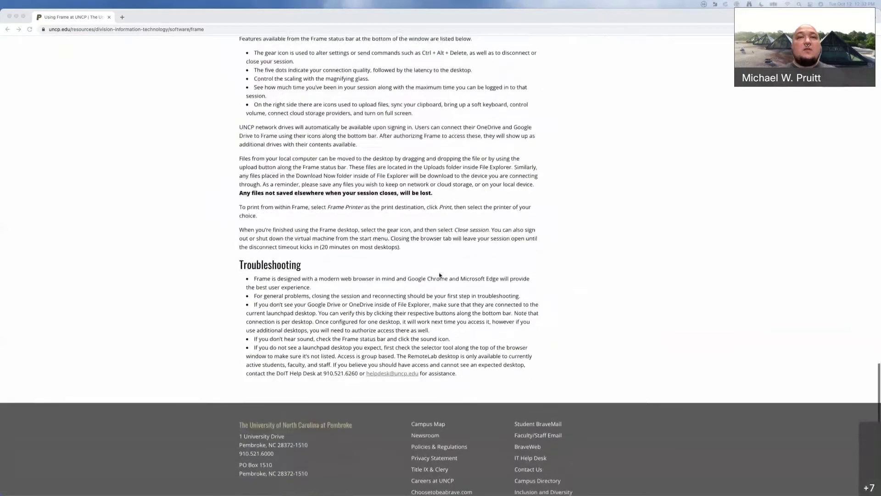
{"action": "scroll", "coordinate": [439, 275], "scroll_direction": "up", "scroll_amount": 20}
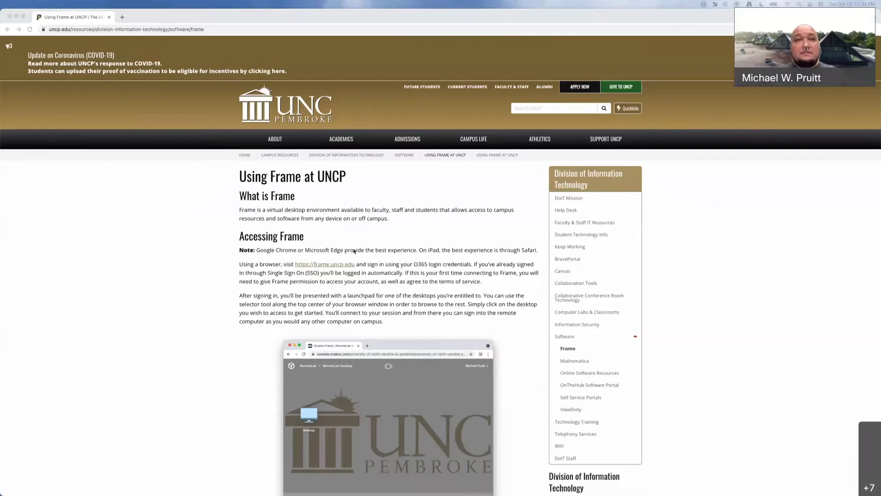
Follow the frame.uncp.edu link to the Frame sign-in site to reach the university's Frame accounts.
{"action": "left_click", "coordinate": [321, 266]}
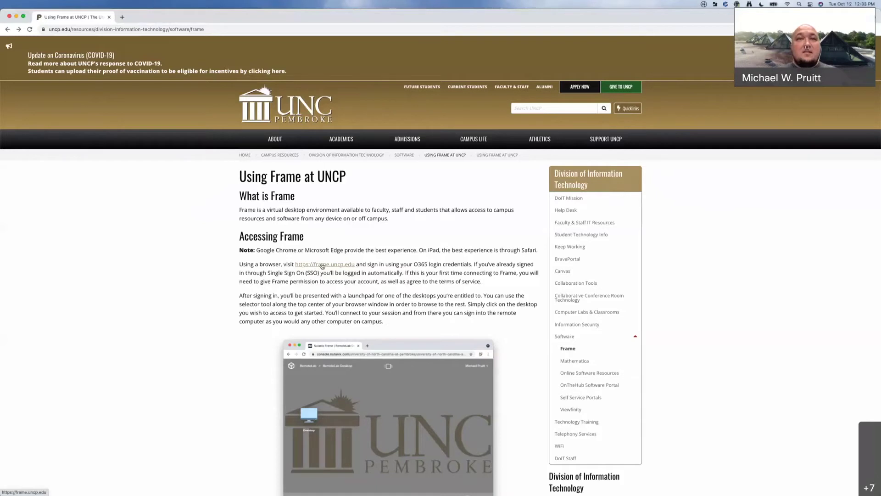
{"action": "left_click", "coordinate": [323, 266]}
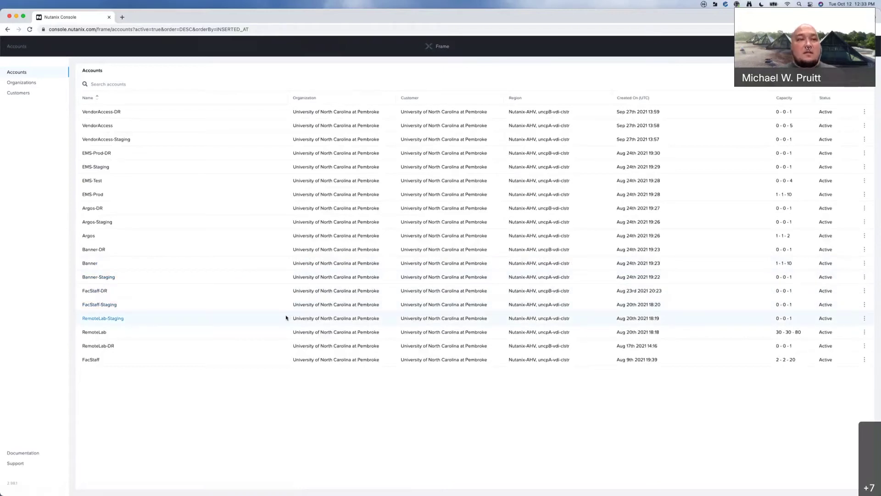
Open the RemoteLab account and preview the EMS-Staging and EMS-Test launchpads.
{"action": "left_click", "coordinate": [94, 332]}
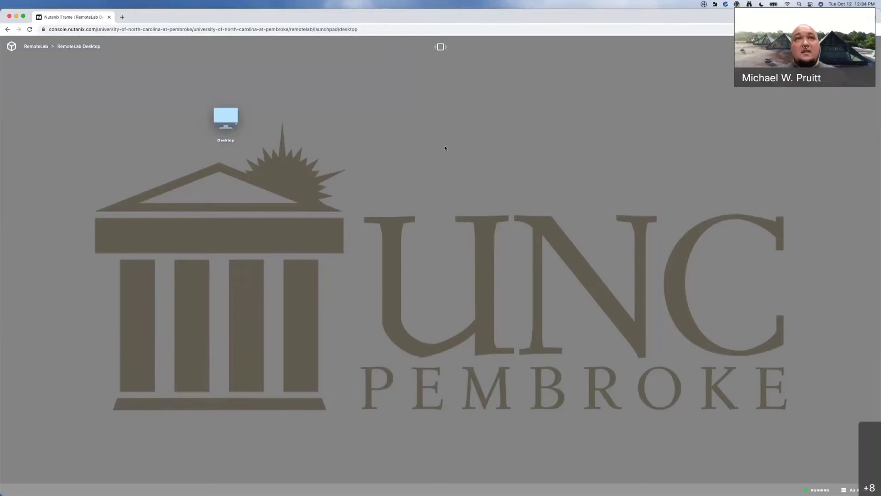
{"action": "mouse_move", "coordinate": [442, 46]}
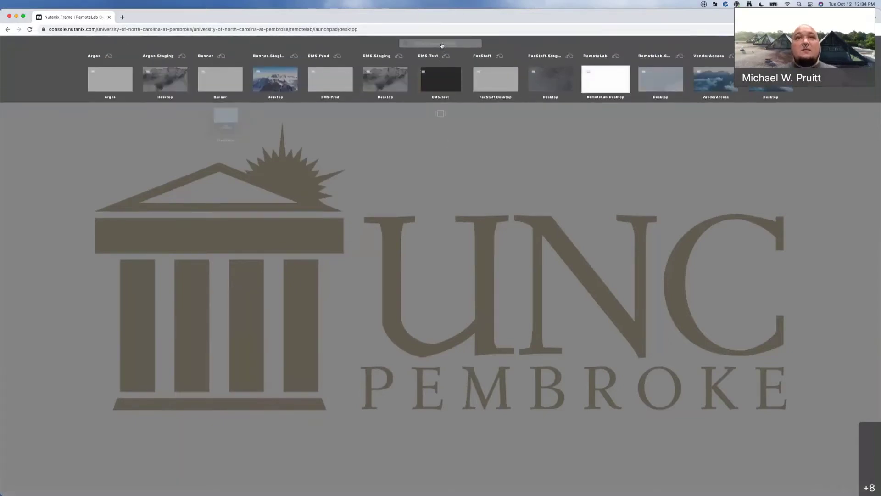
{"action": "left_click", "coordinate": [408, 81]}
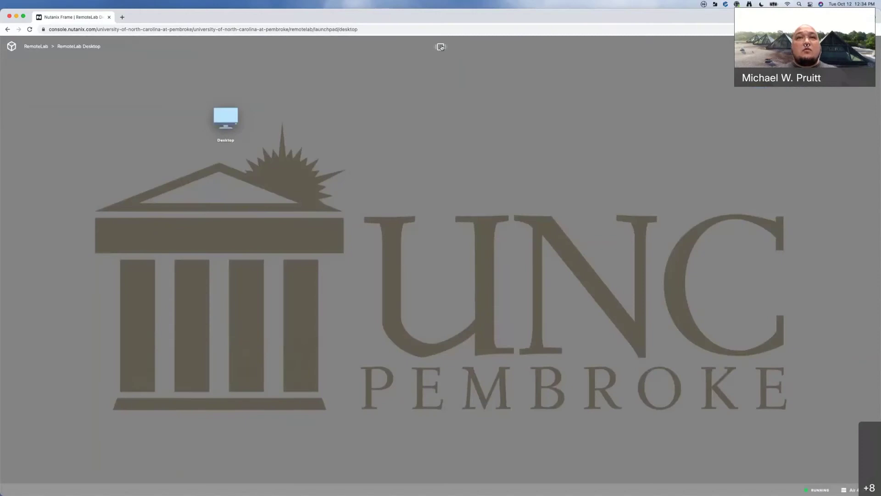
{"action": "left_click", "coordinate": [440, 47]}
{"action": "left_click", "coordinate": [448, 80]}
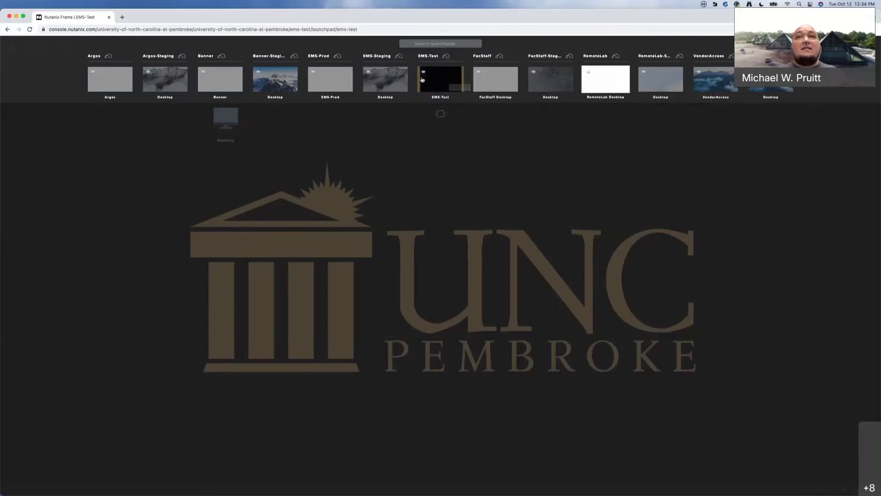
Preview the FacStaff Desktop launchpad, then switch back to RemoteLab Desktop.
{"action": "left_click", "coordinate": [477, 80]}
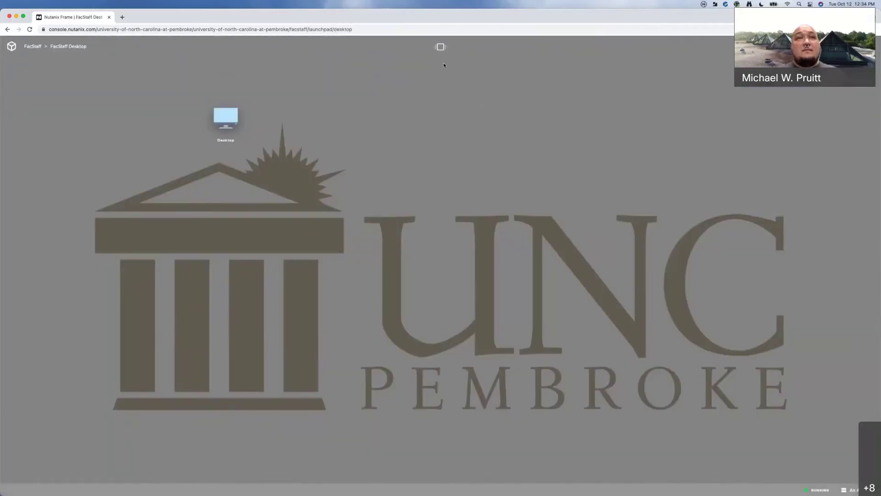
{"action": "left_click", "coordinate": [440, 47]}
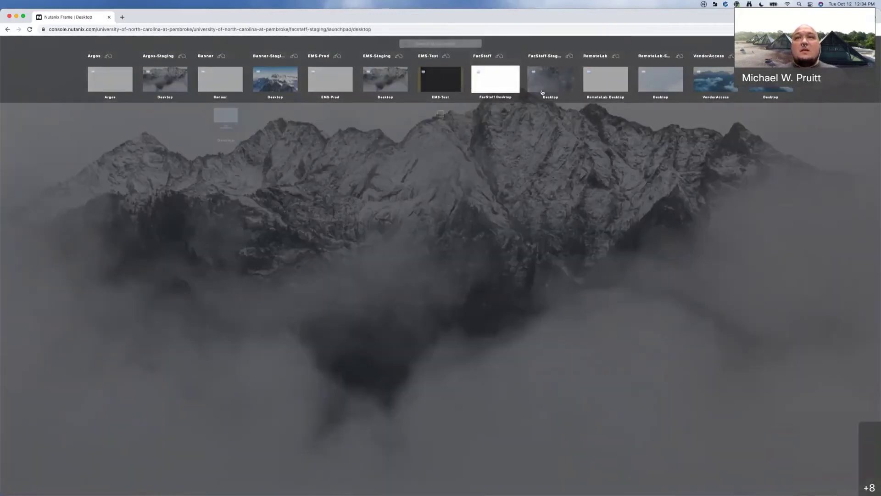
{"action": "left_click", "coordinate": [606, 83]}
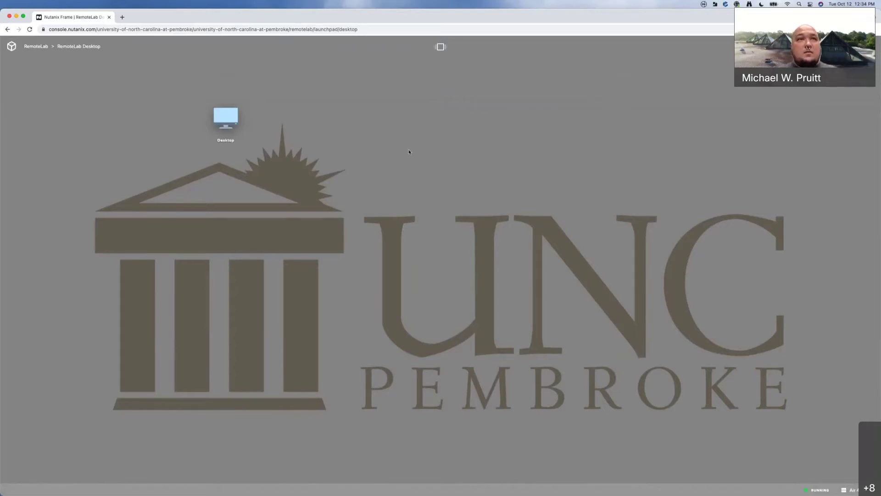
Launch the RemoteLab Desktop and sign in to Windows with the user's name and password.
{"action": "left_click", "coordinate": [227, 118]}
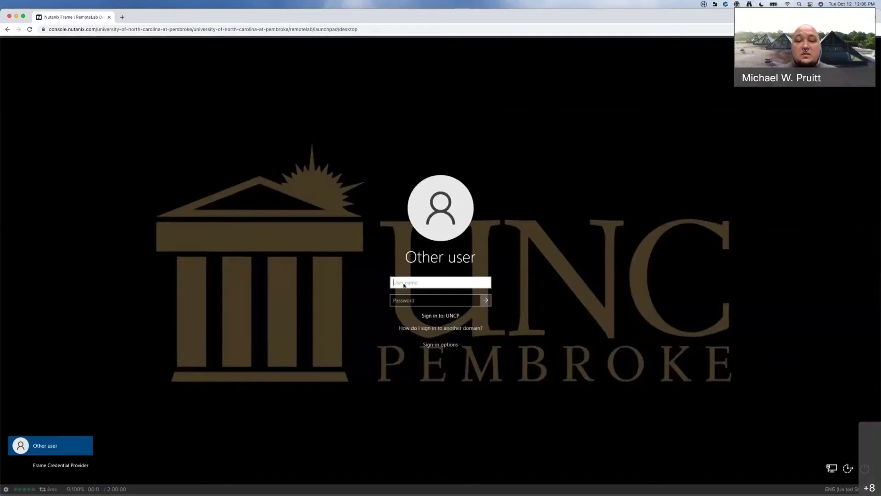
{"action": "type", "text": "pruitt"}
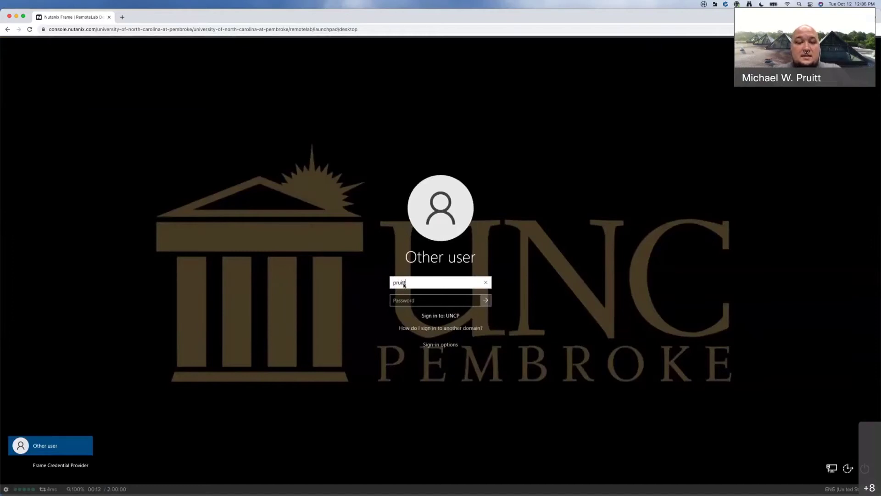
{"action": "key", "text": "Tab"}
{"action": "type", "text": "**********"}
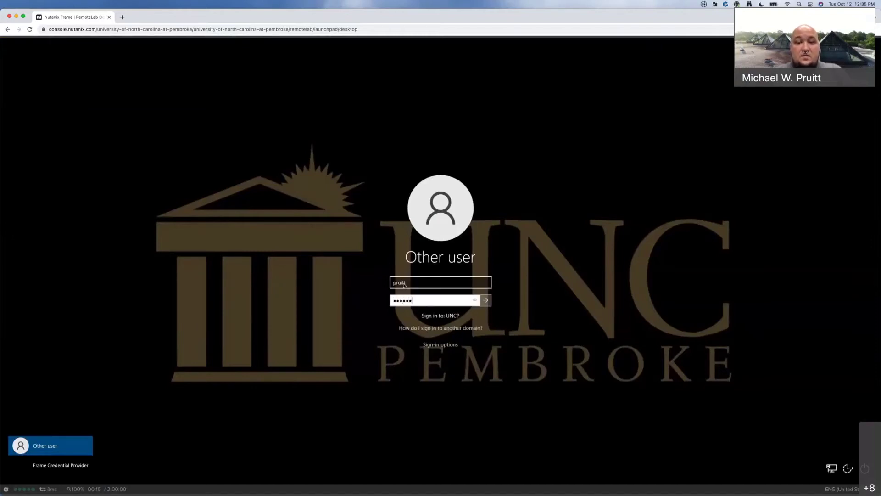
{"action": "type", "text": "*"}
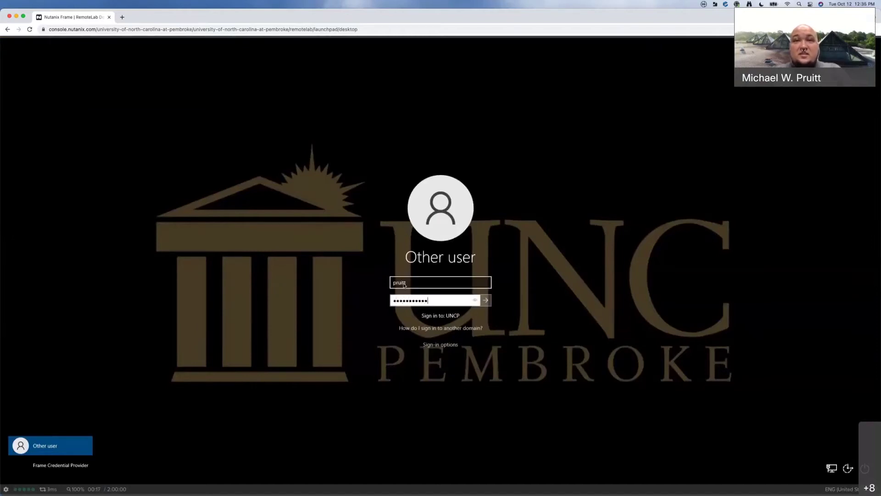
{"action": "key", "text": "Return"}
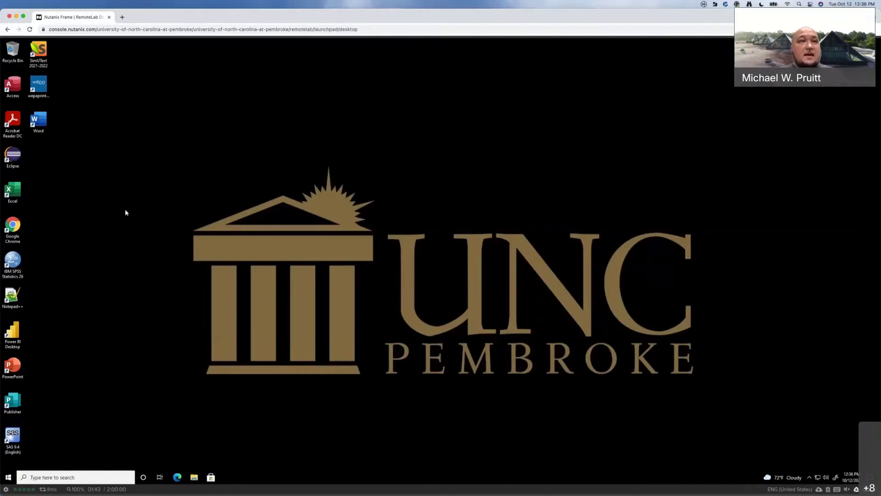
Launch Microsoft Word from its shortcut on the remote desktop.
{"action": "left_click_drag", "start_coordinate": [109, 201], "coordinate": [236, 265]}
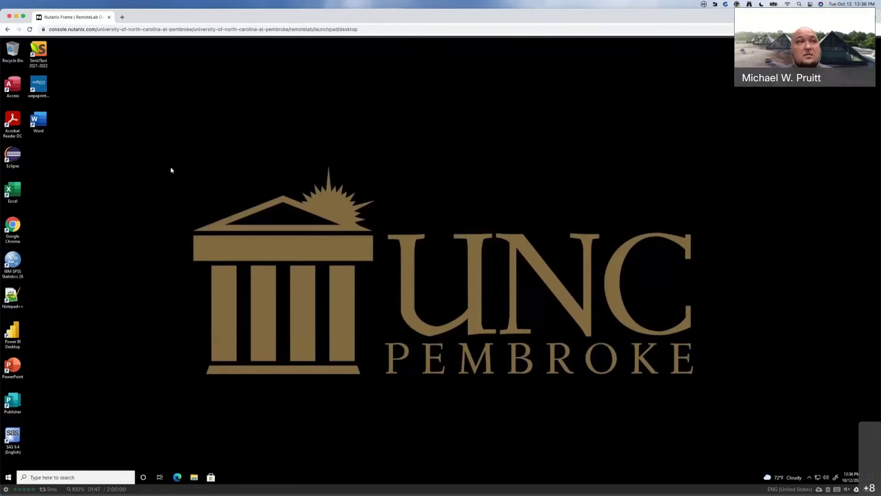
{"action": "double_click", "coordinate": [43, 120]}
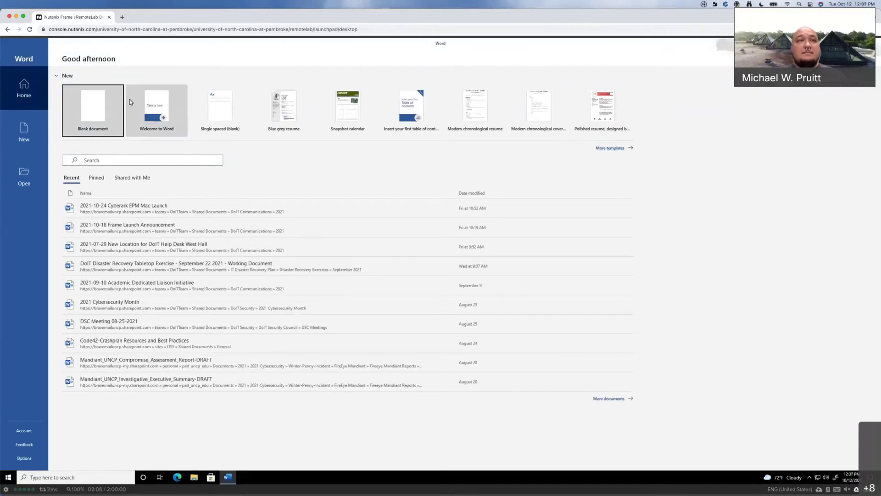
Create a blank Word document, then open File Explorer on This PC's folders and drives.
{"action": "left_click", "coordinate": [105, 110]}
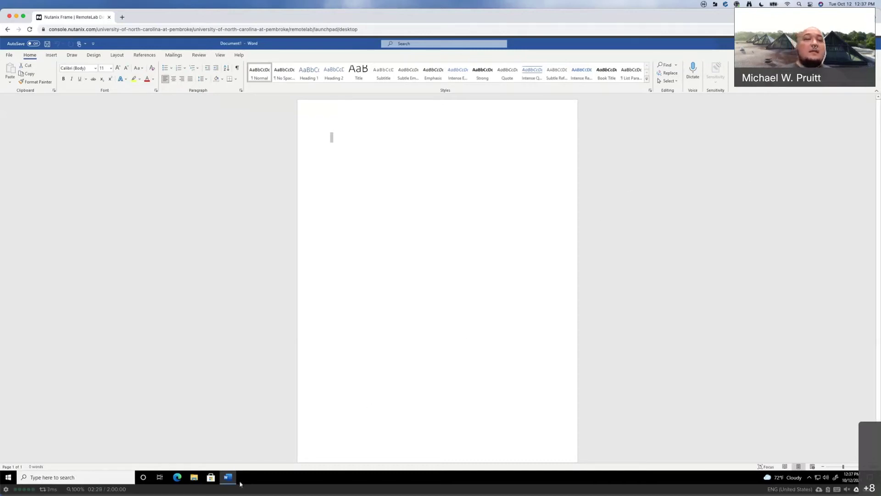
{"action": "left_click", "coordinate": [193, 476]}
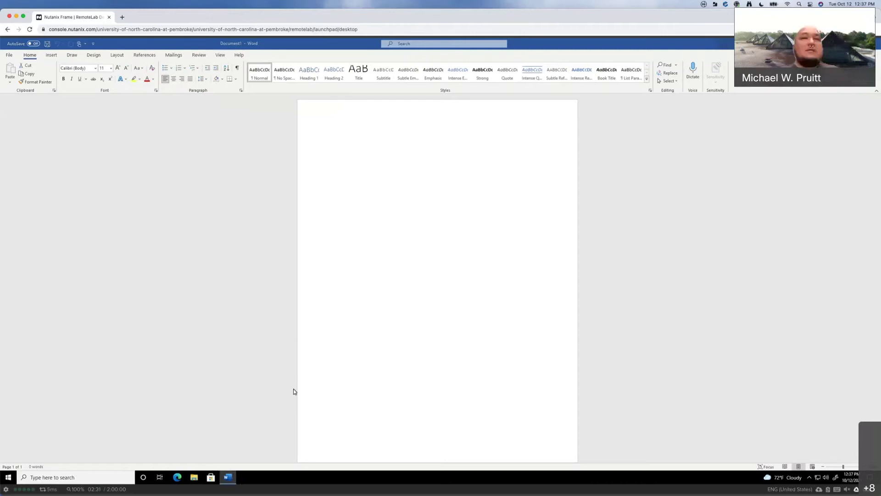
{"action": "left_click", "coordinate": [273, 279]}
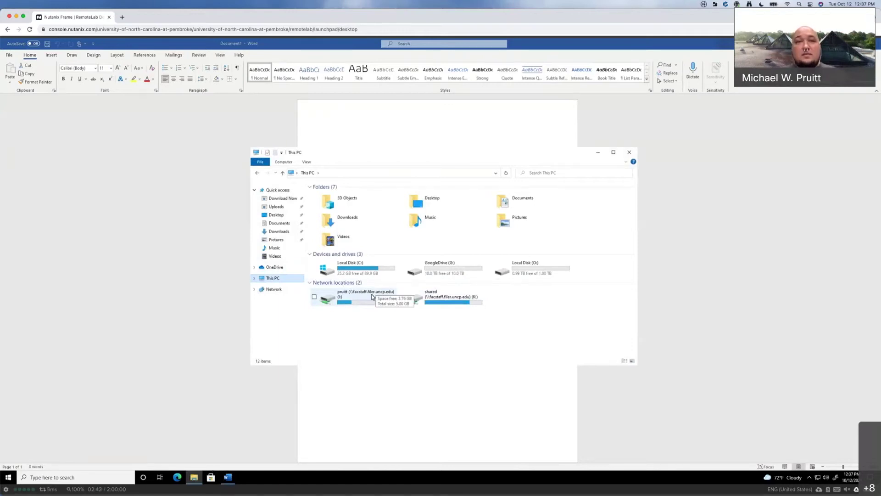
Browse the personal network drive (I:), return to This PC, and dismiss the firewall and Windows Security prompts.
{"action": "double_click", "coordinate": [372, 296]}
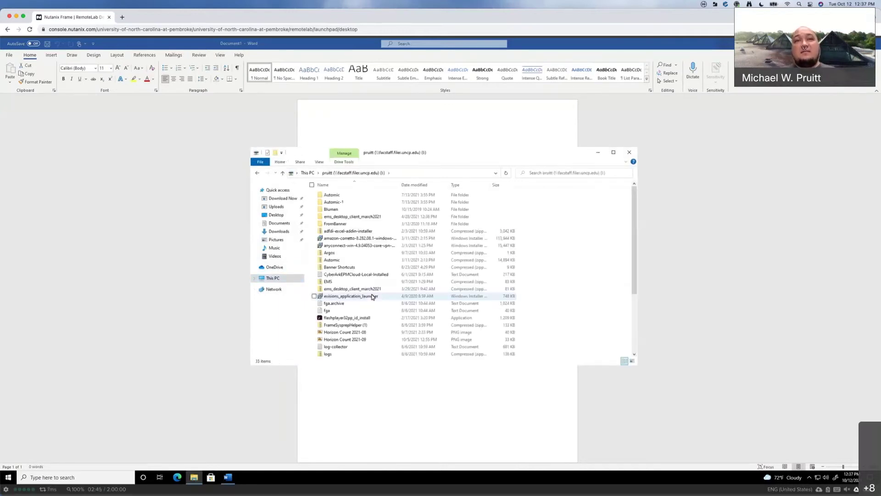
{"action": "left_click", "coordinate": [278, 278]}
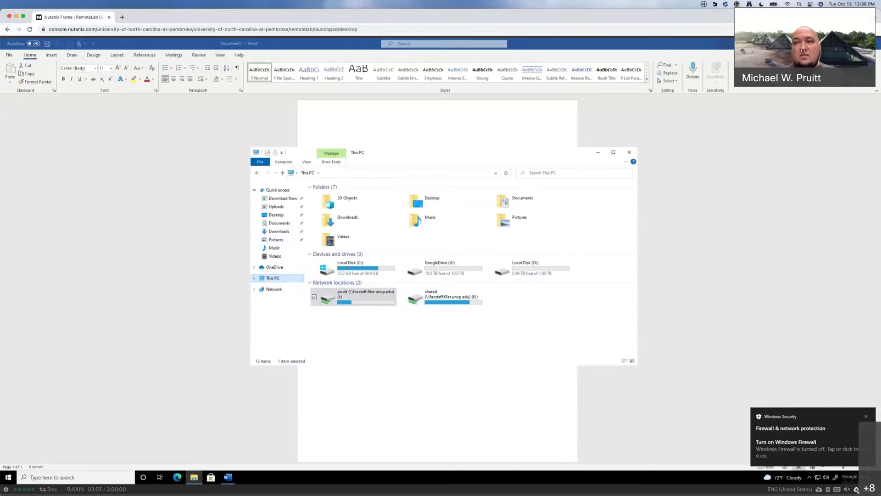
{"action": "left_click", "coordinate": [866, 416]}
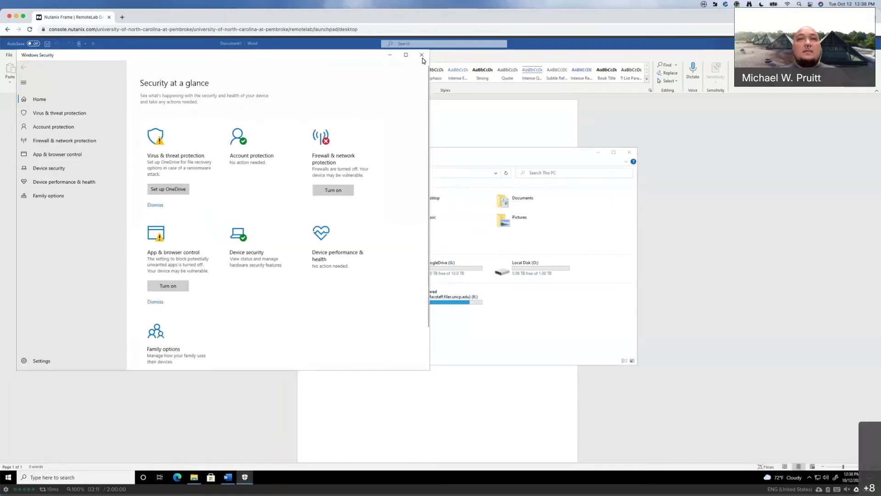
{"action": "left_click", "coordinate": [421, 55]}
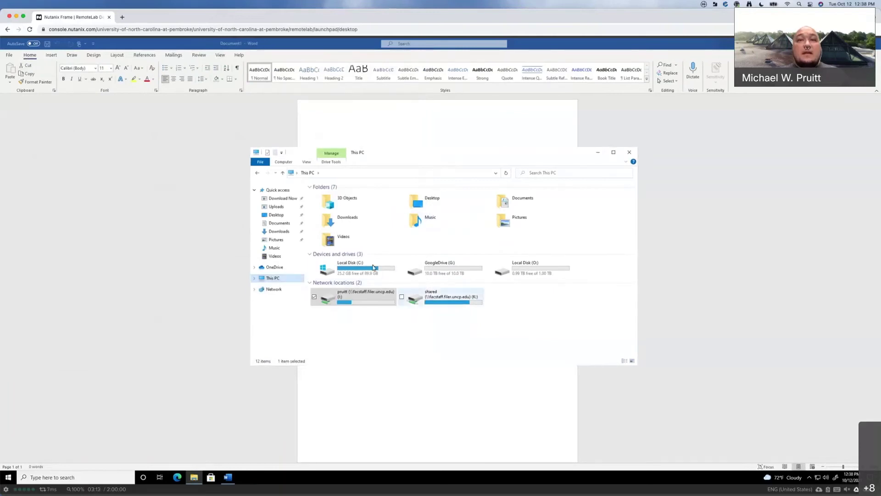
Browse the GoogleDrive (G:) and Local Disk (O:) drives, then close File Explorer.
{"action": "double_click", "coordinate": [433, 272]}
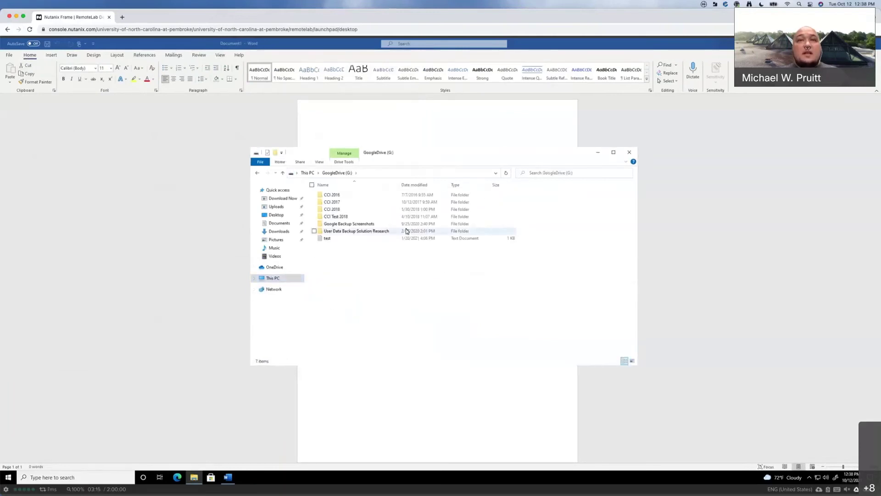
{"action": "left_click", "coordinate": [257, 173]}
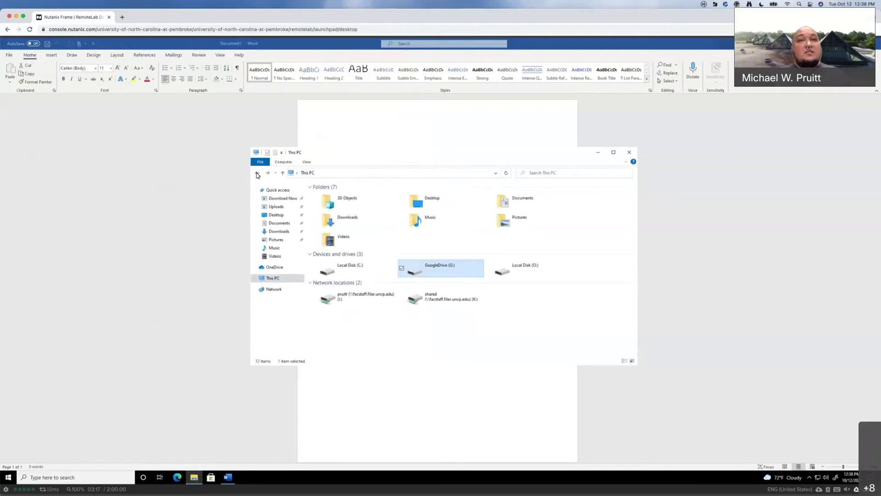
{"action": "double_click", "coordinate": [535, 272]}
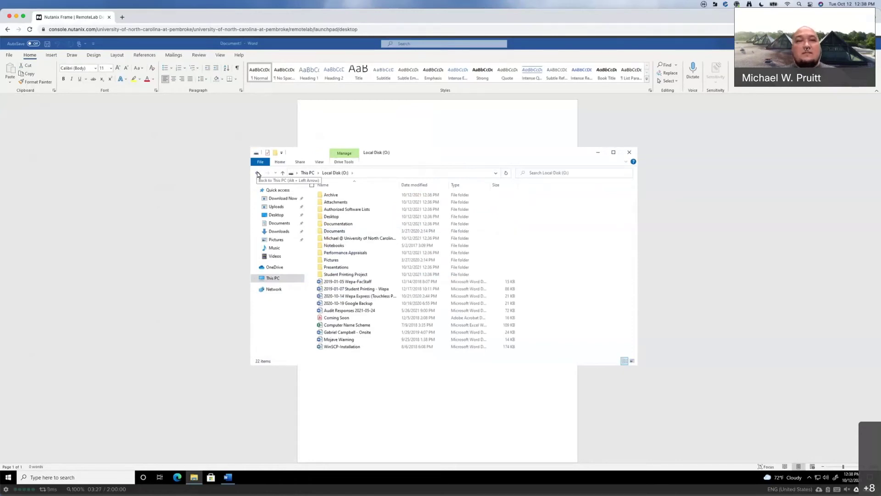
{"action": "left_click", "coordinate": [258, 173]}
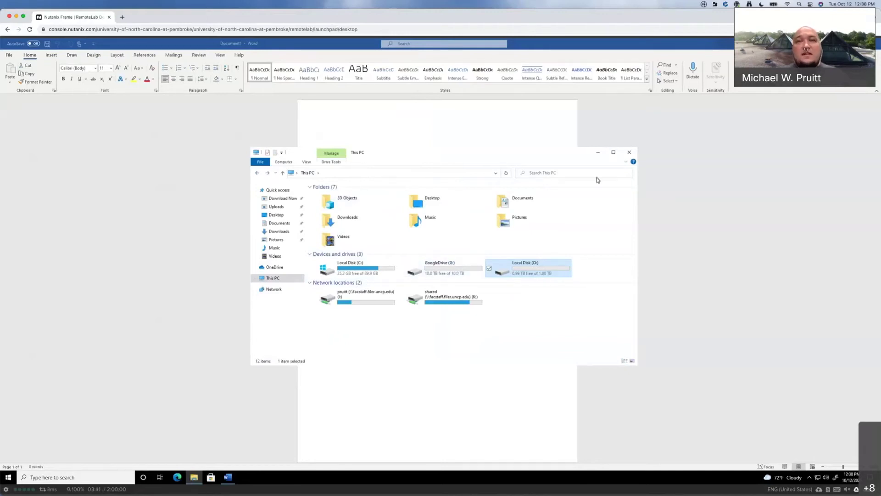
{"action": "left_click", "coordinate": [630, 155]}
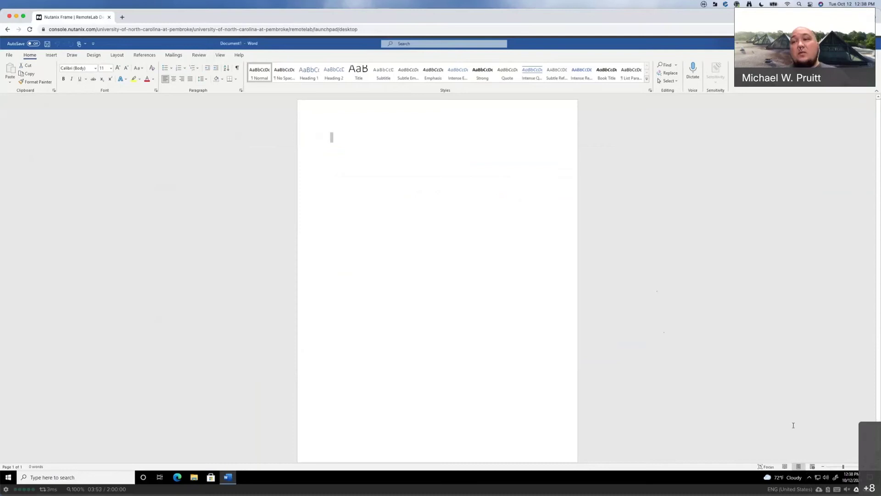
{"action": "left_click", "coordinate": [819, 489]}
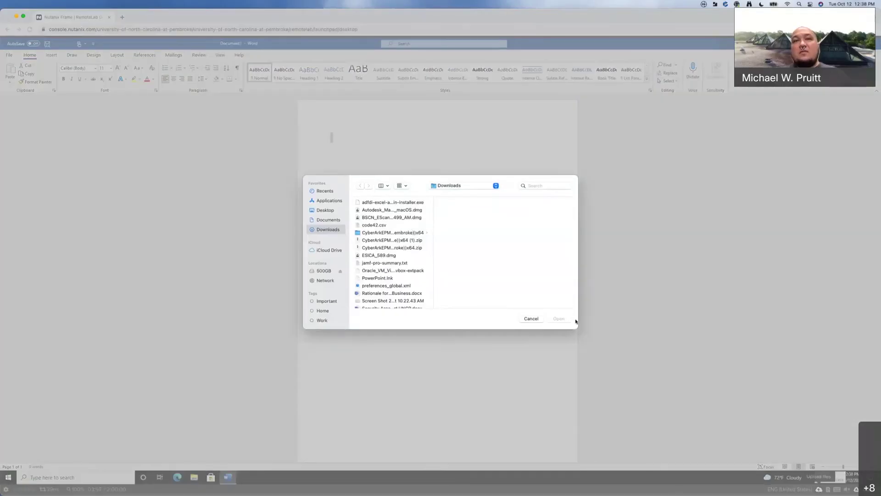
{"action": "left_click", "coordinate": [531, 319]}
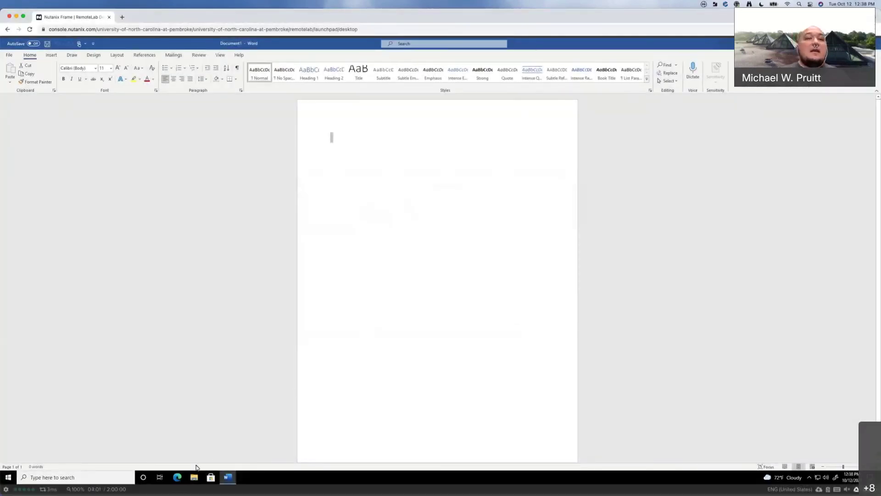
{"action": "left_click", "coordinate": [195, 476]}
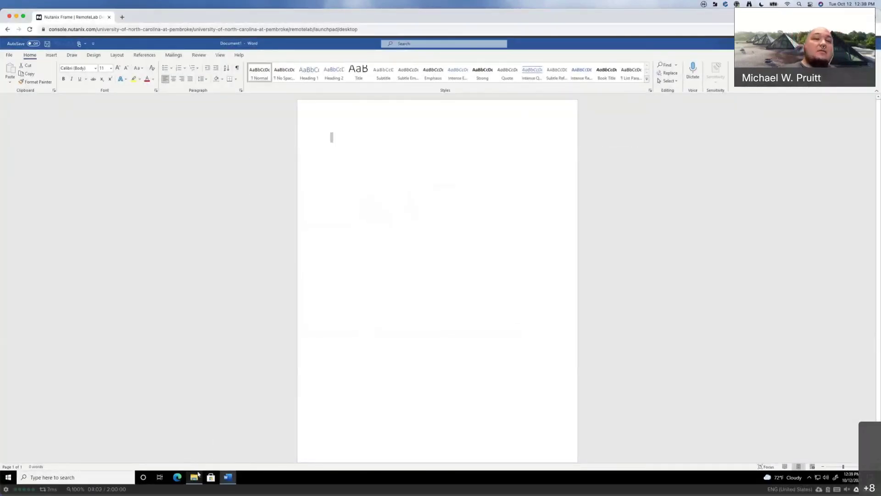
{"action": "left_click", "coordinate": [195, 477]}
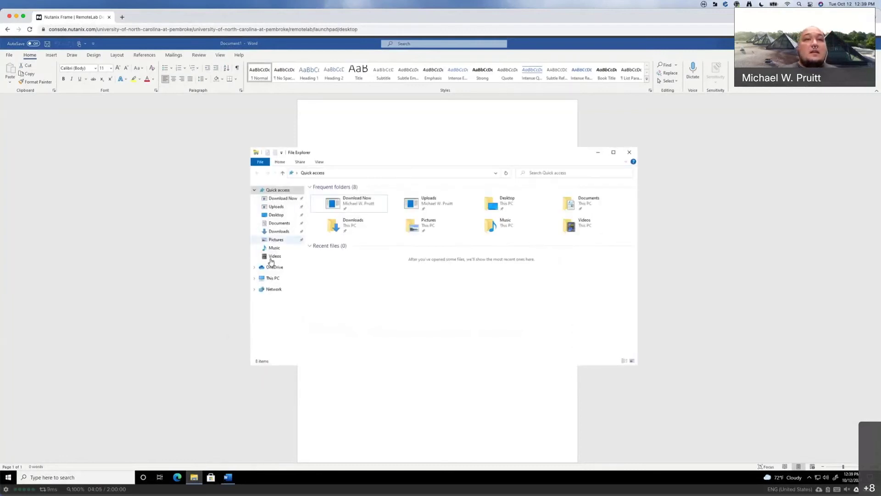
{"action": "left_click", "coordinate": [277, 207]}
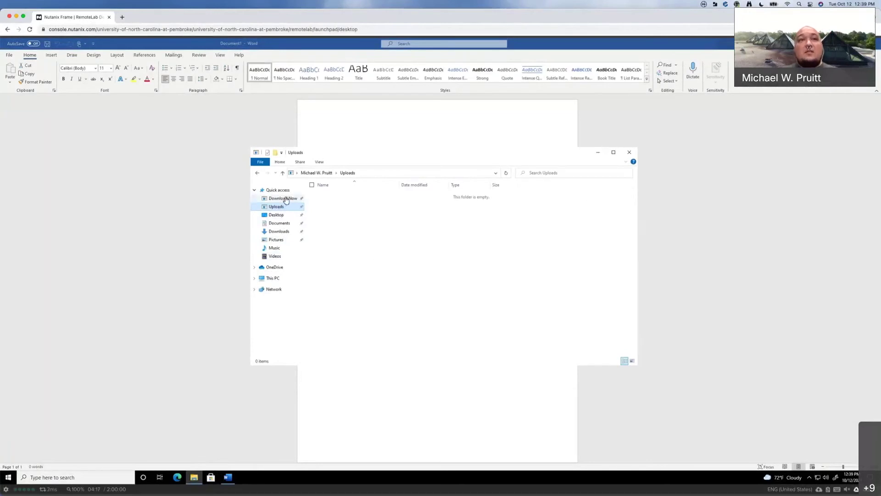
{"action": "left_click", "coordinate": [285, 200]}
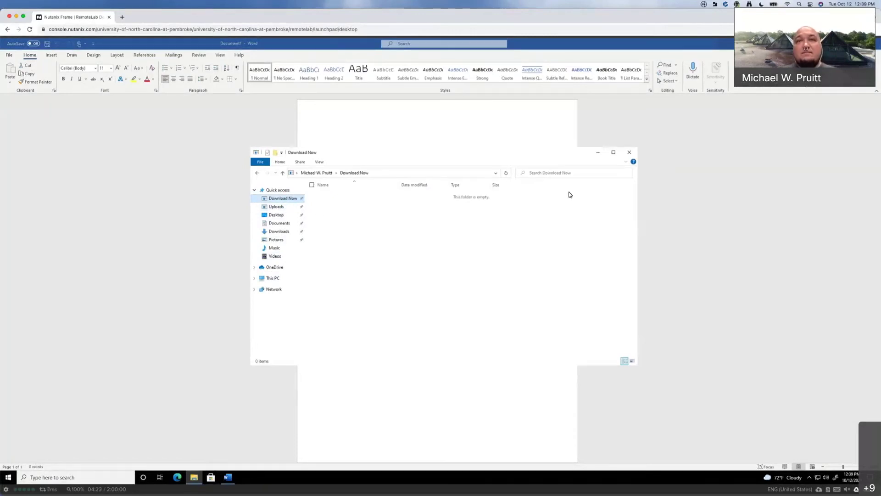
{"action": "left_click", "coordinate": [629, 153]}
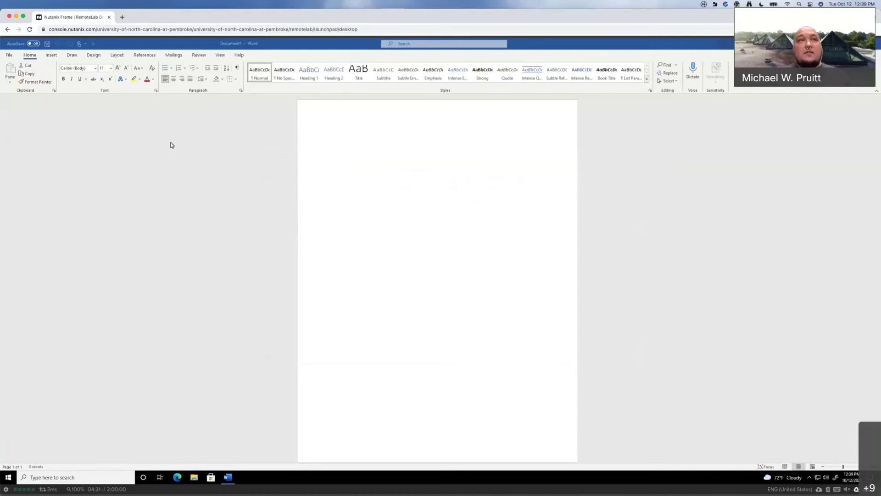
Select Frame Printer as Word's printer in the Print view, then return to the document.
{"action": "left_click", "coordinate": [10, 56]}
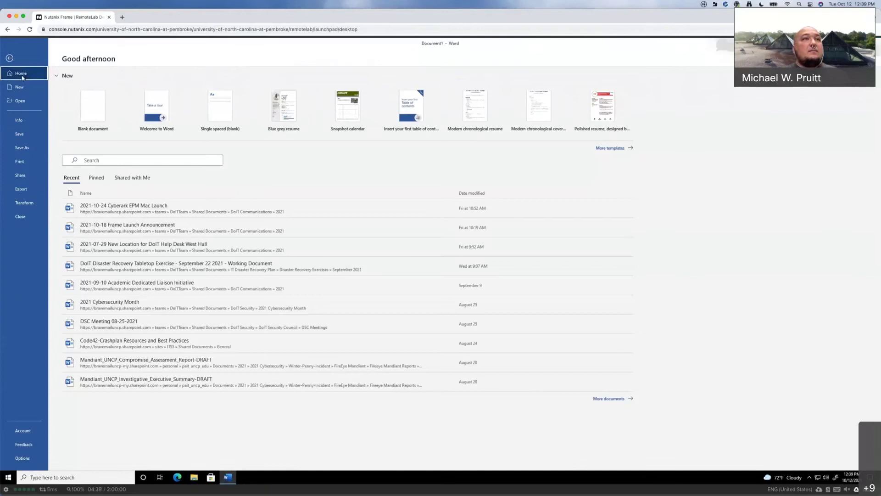
{"action": "left_click", "coordinate": [20, 162]}
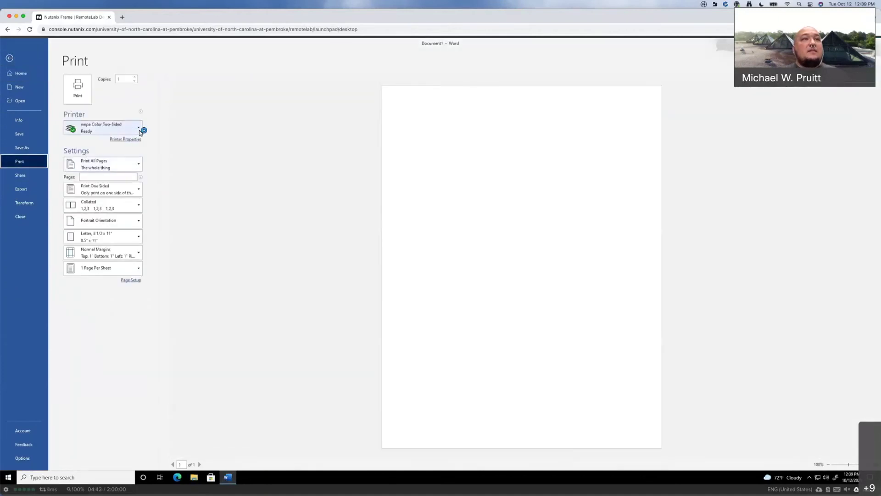
{"action": "mouse_move", "coordinate": [137, 128]}
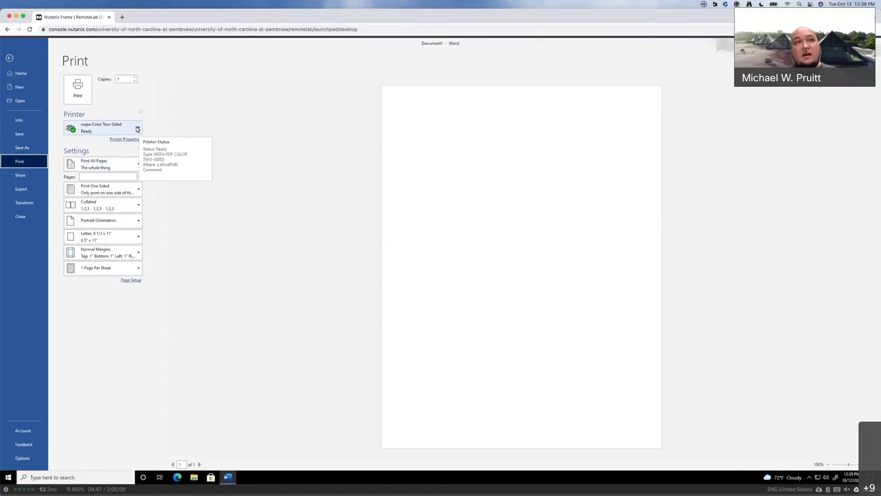
{"action": "left_click", "coordinate": [139, 130]}
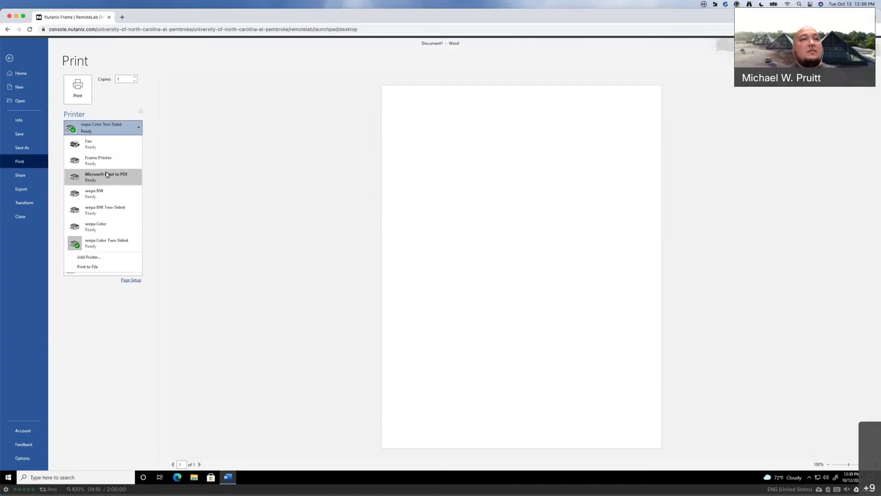
{"action": "left_click", "coordinate": [98, 160]}
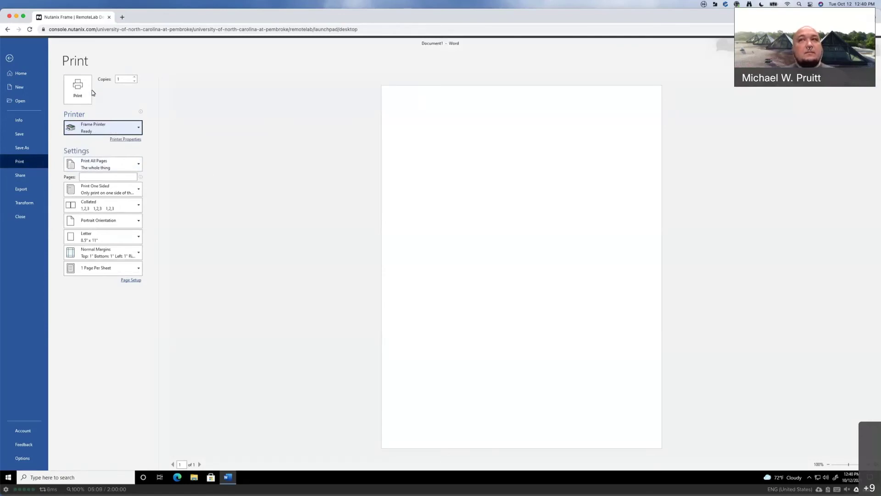
{"action": "left_click", "coordinate": [12, 59]}
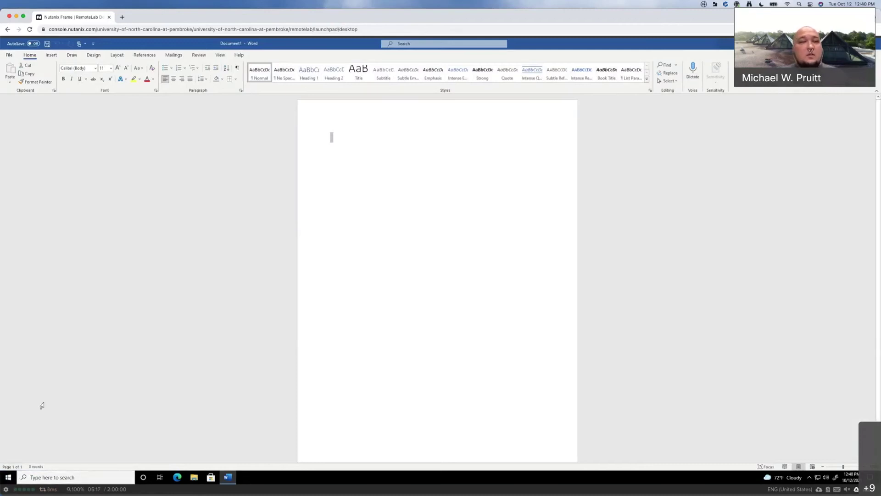
{"action": "left_click", "coordinate": [6, 489]}
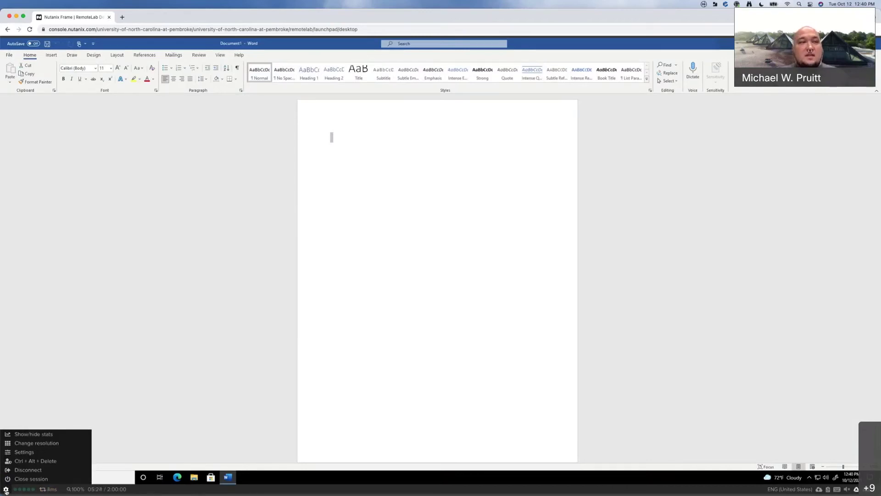
{"action": "left_click", "coordinate": [28, 452]}
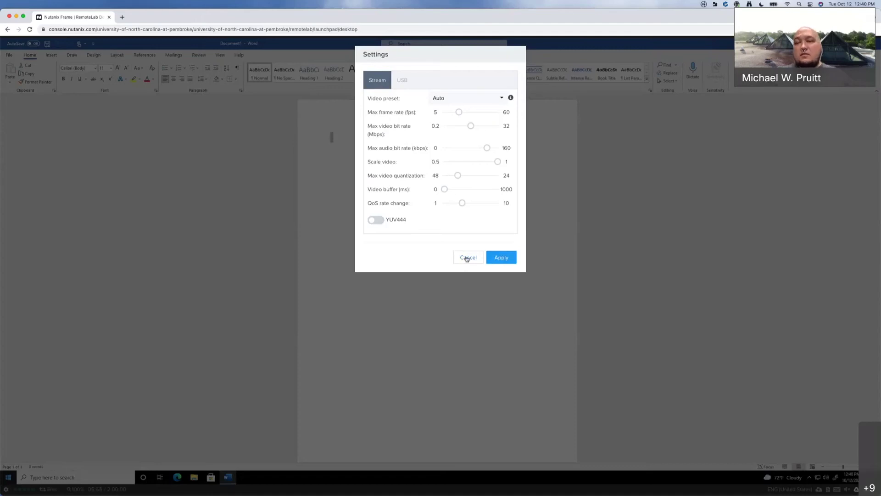
{"action": "left_click", "coordinate": [467, 259]}
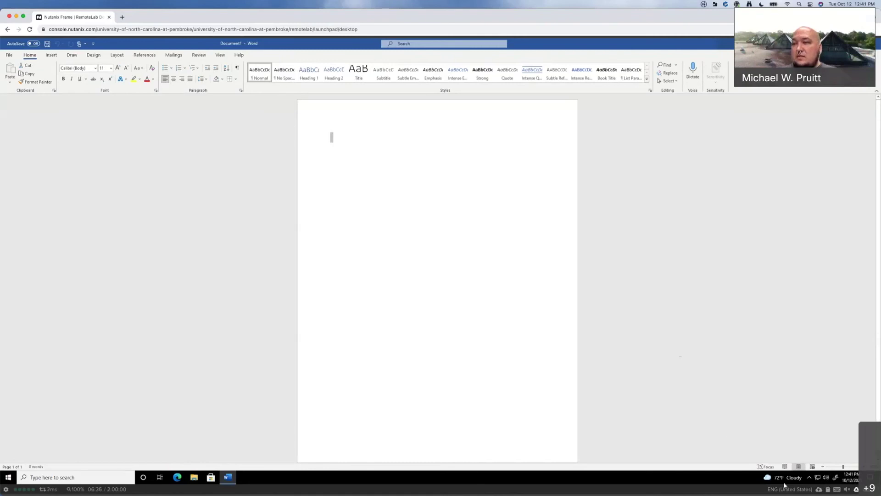
{"action": "left_click", "coordinate": [817, 477]}
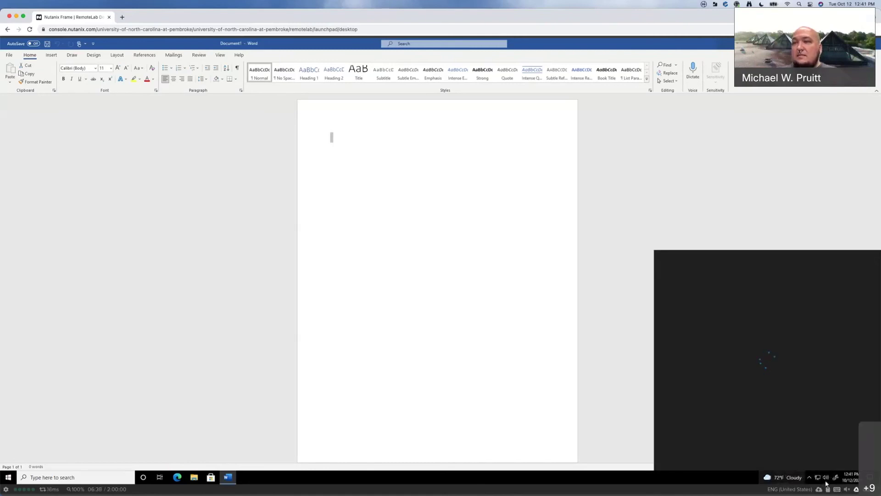
{"action": "left_click", "coordinate": [796, 478]}
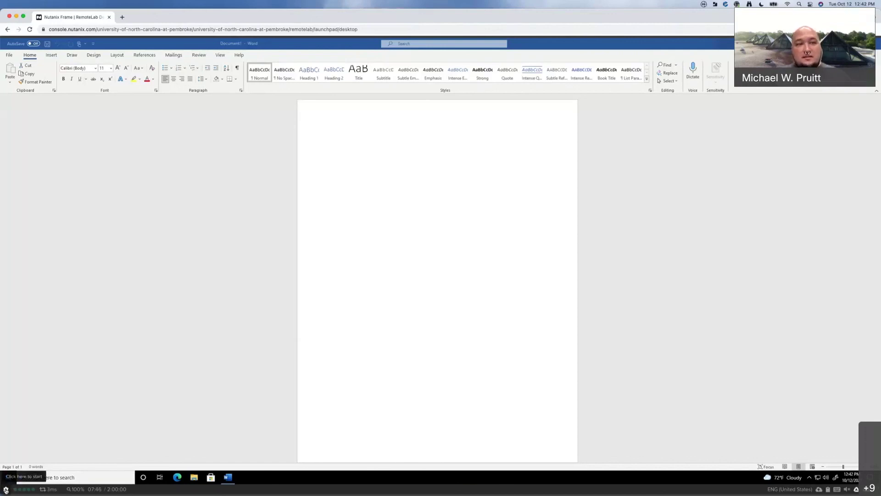
Close the current Frame session from the gear menu and confirm the closure.
{"action": "left_click", "coordinate": [6, 489]}
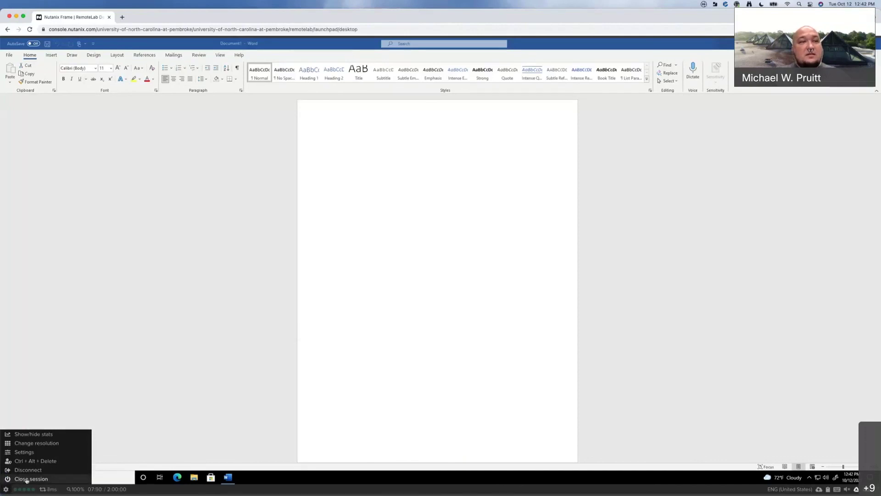
{"action": "left_click", "coordinate": [25, 478]}
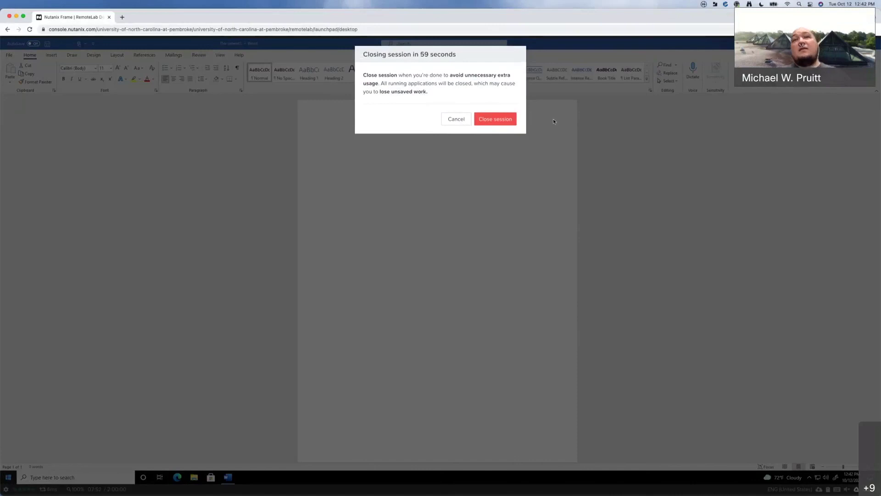
{"action": "left_click", "coordinate": [482, 119]}
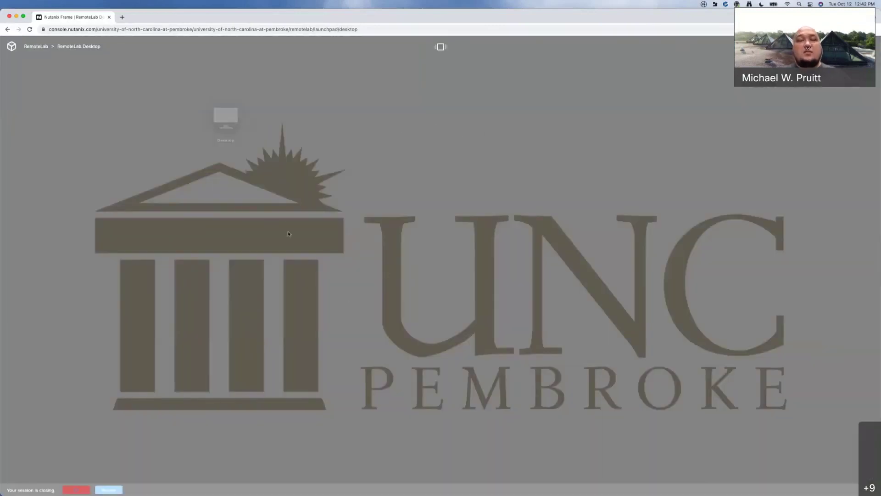
{"action": "left_click", "coordinate": [415, 228]}
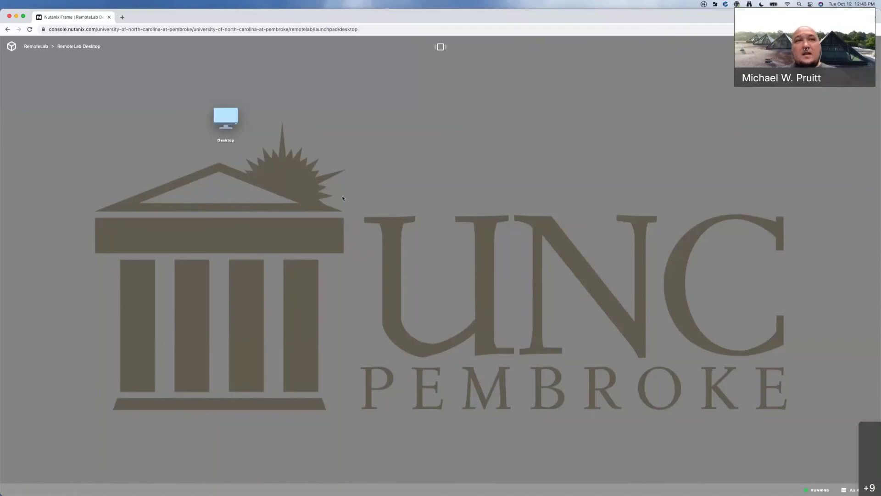
Launch a new RemoteLab Desktop session and sign in with the user name and password.
{"action": "left_click", "coordinate": [230, 115]}
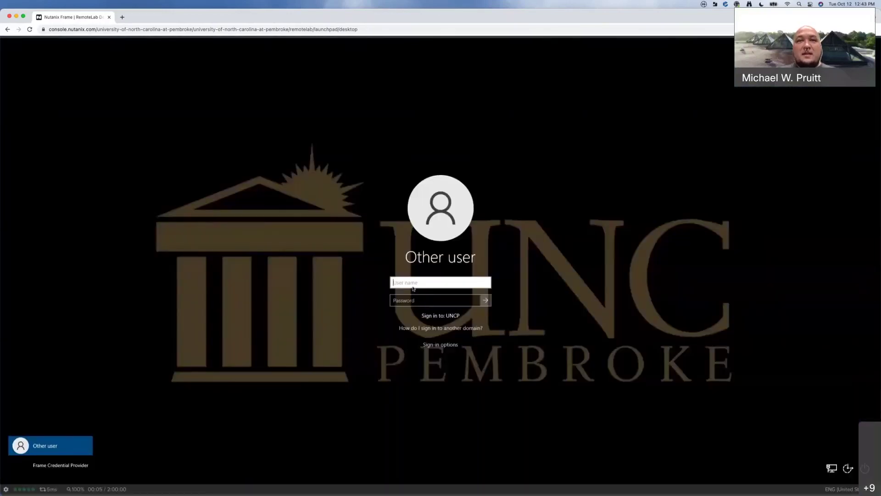
{"action": "type", "text": "pruitt"}
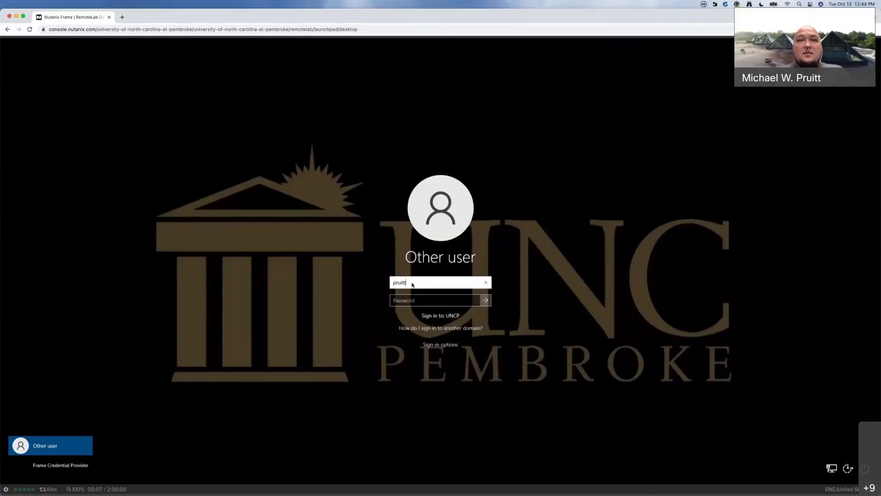
{"action": "key", "text": "Tab"}
{"action": "type", "text": "***********"}
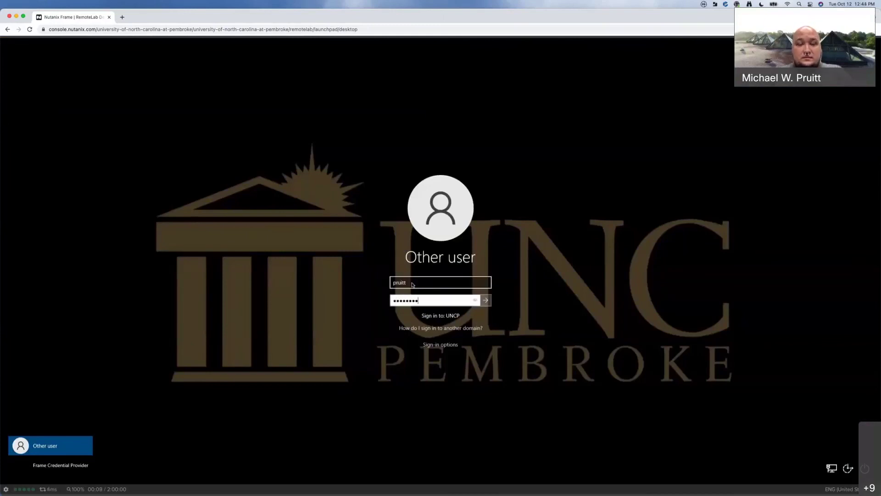
{"action": "key", "text": "Return"}
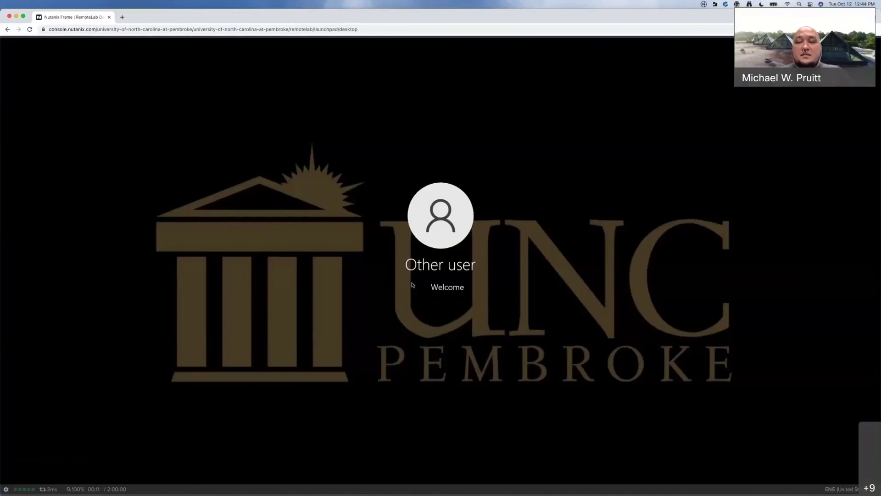